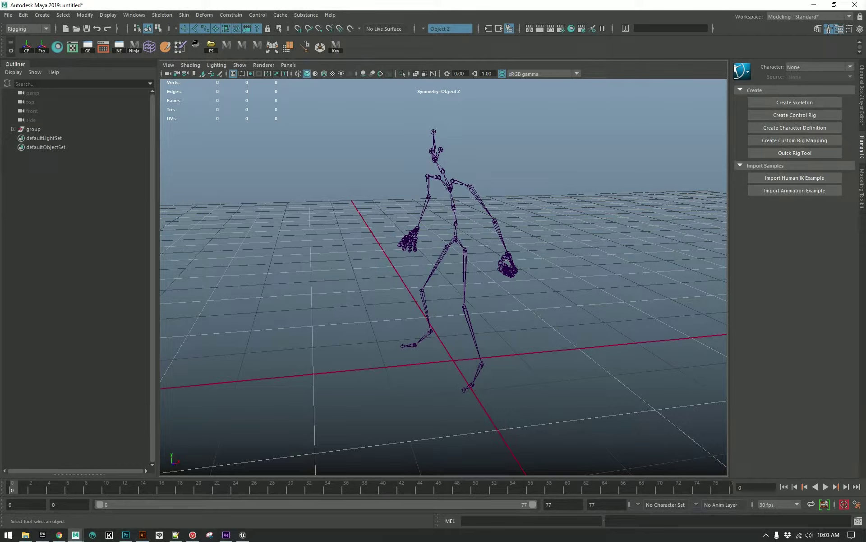
Create a character definition and zero the rotations of all joints from mixamorig:Hips to mixamorig:LeftToe_End.
{"action": "left_click", "coordinate": [795, 128]}
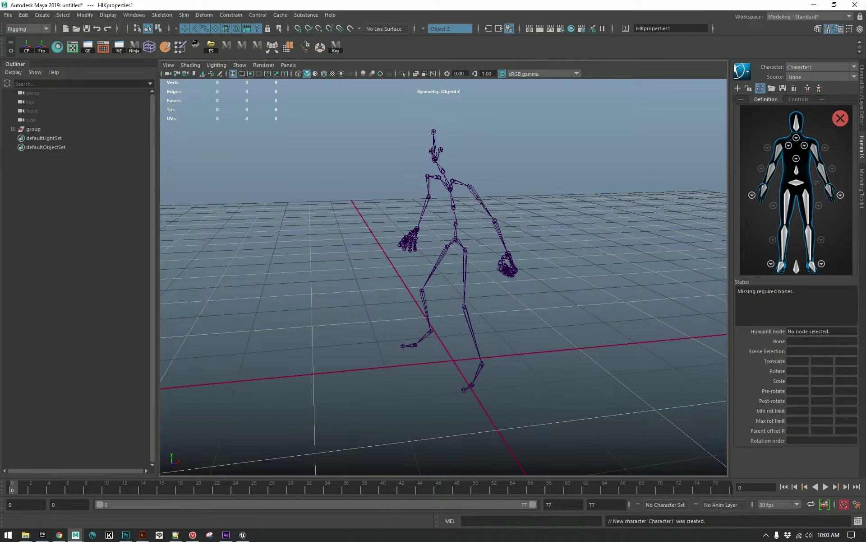
{"action": "left_click", "coordinate": [13, 129], "text": "shift"}
{"action": "left_click", "coordinate": [48, 138]}
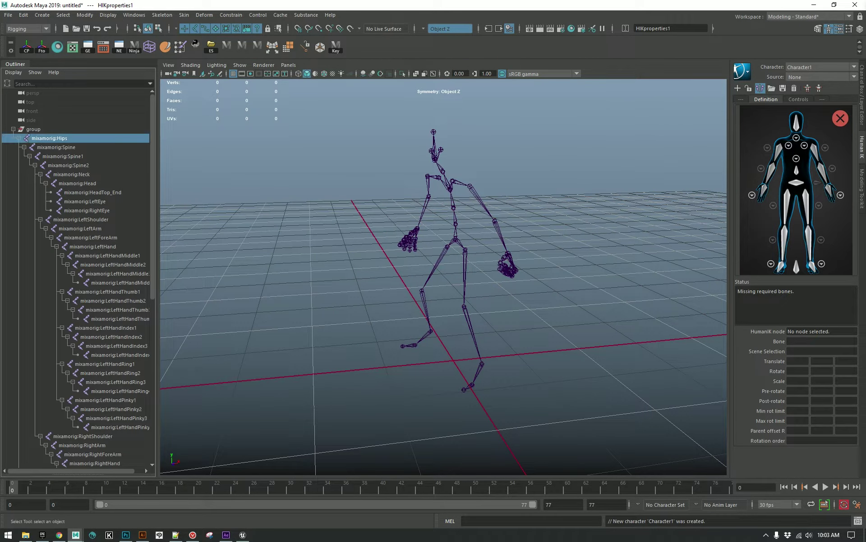
{"action": "scroll", "coordinate": [48, 138], "scroll_direction": "down", "scroll_amount": 11}
{"action": "left_click", "coordinate": [85, 436], "text": "shift"}
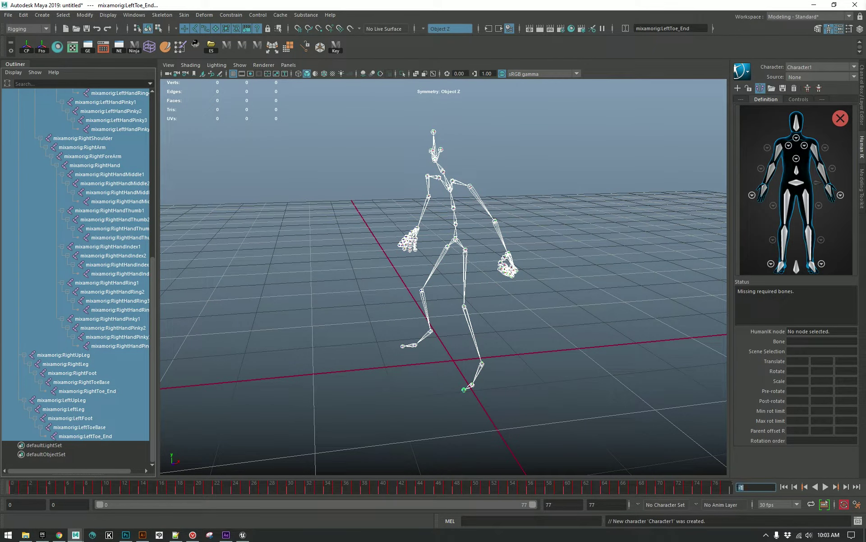
{"action": "left_click", "coordinate": [862, 96]}
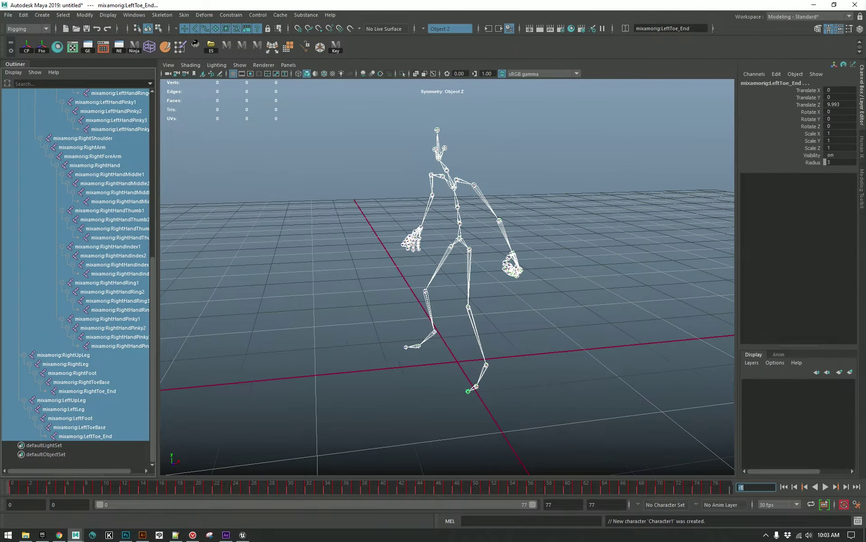
{"action": "left_click_drag", "start_coordinate": [837, 111], "coordinate": [837, 126]}
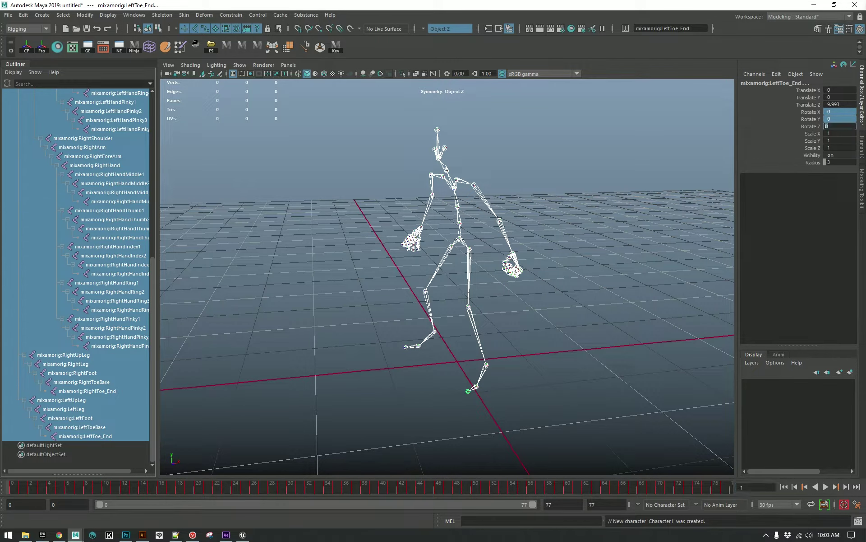
{"action": "key", "text": "Return"}
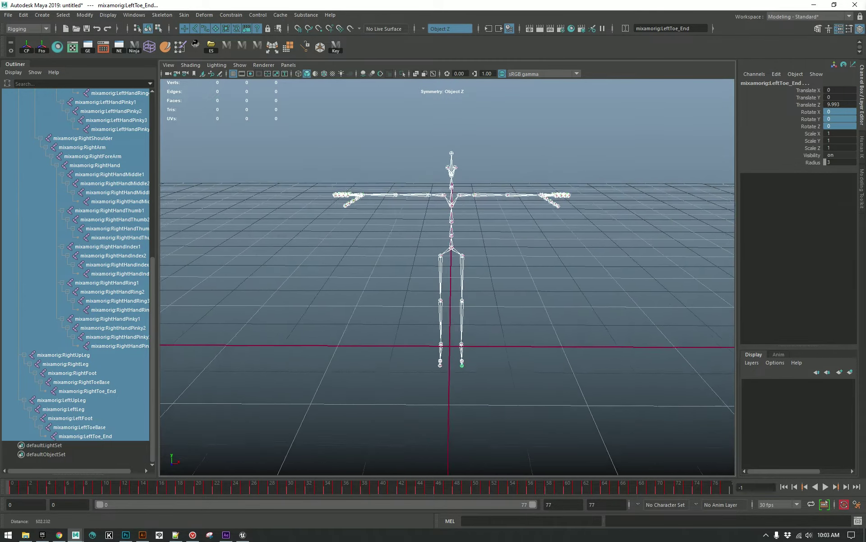
Load the HIK skeleton definition template onto the character, matching from the mixamorig:Hips joint.
{"action": "left_click", "coordinate": [862, 147]}
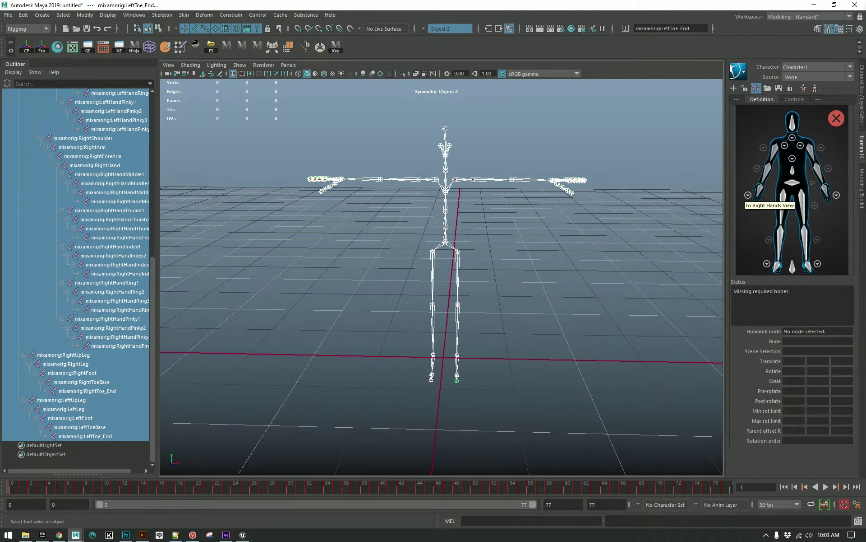
{"action": "left_click", "coordinate": [446, 243]}
{"action": "left_click", "coordinate": [792, 183]}
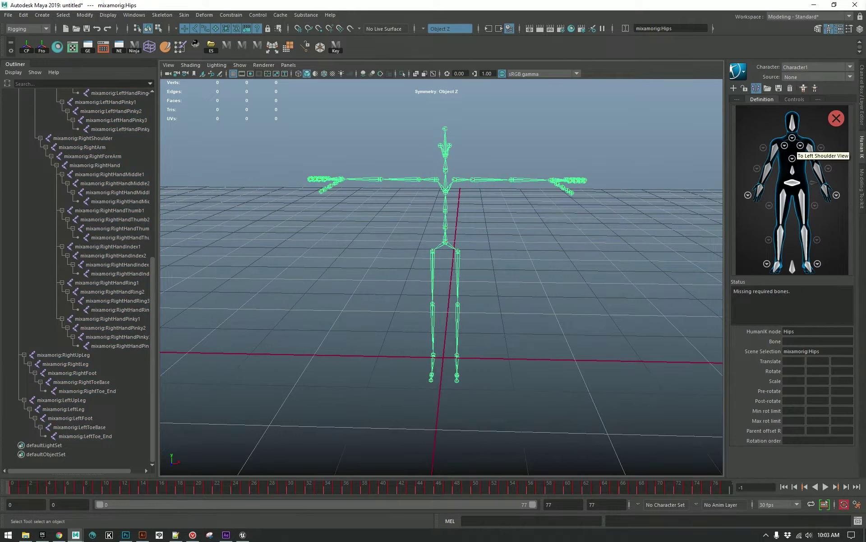
{"action": "left_click", "coordinate": [768, 88]}
{"action": "left_click", "coordinate": [802, 204]}
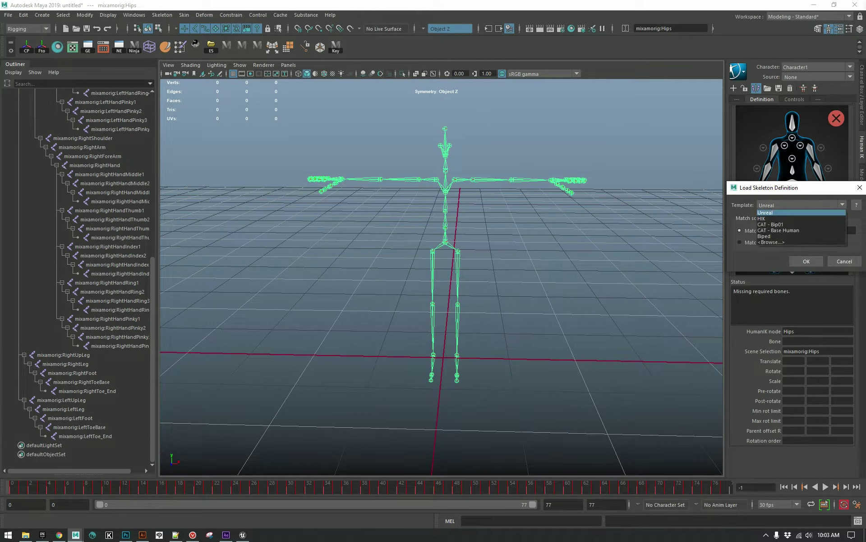
{"action": "left_click", "coordinate": [796, 218]}
{"action": "left_click", "coordinate": [806, 262]}
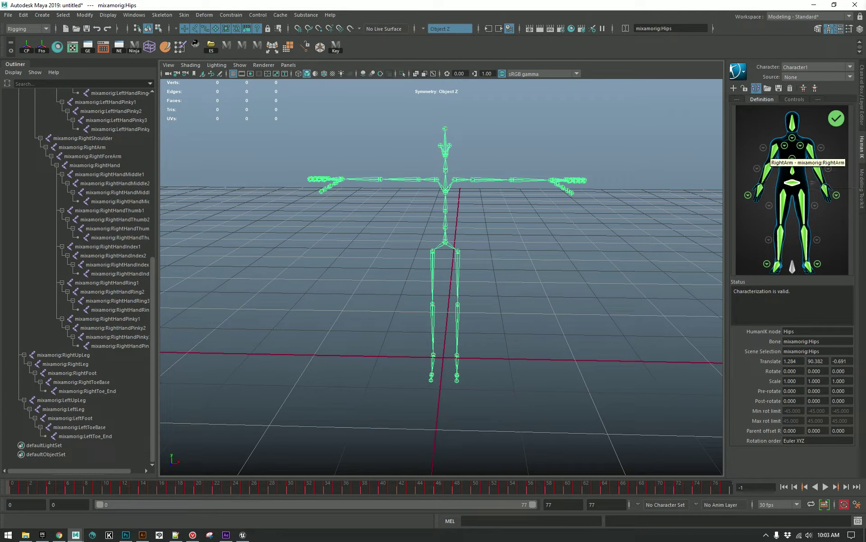
Create a control rig for the character and try to bake the animation to it.
{"action": "left_click", "coordinate": [817, 77]}
{"action": "left_click", "coordinate": [808, 104]}
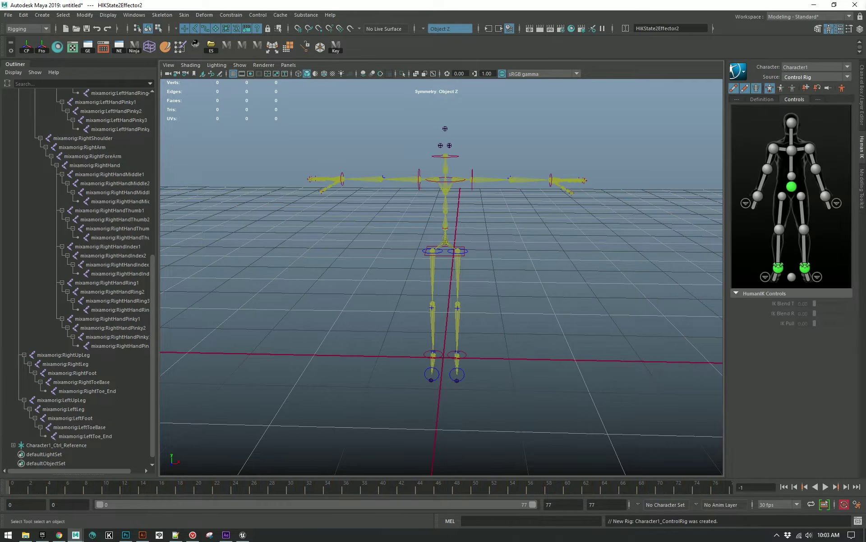
{"action": "left_click", "coordinate": [739, 71]}
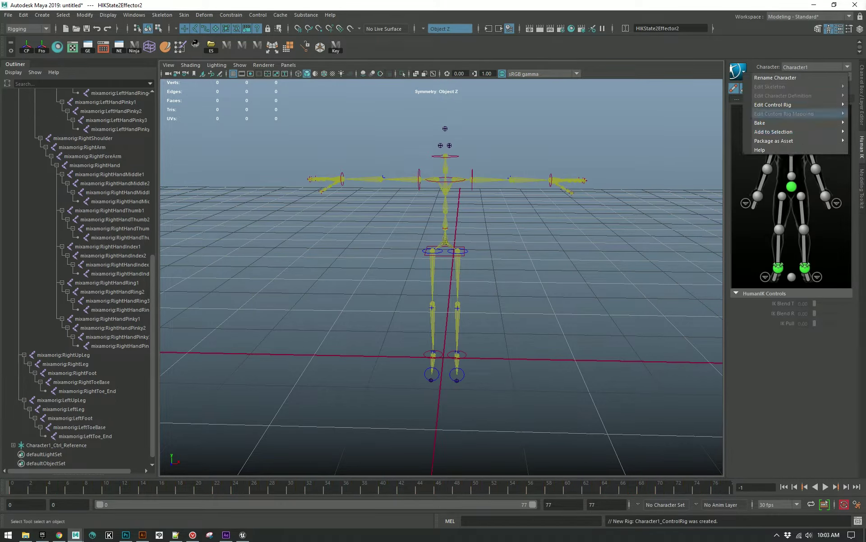
{"action": "mouse_move", "coordinate": [776, 123]}
{"action": "left_click", "coordinate": [693, 132]}
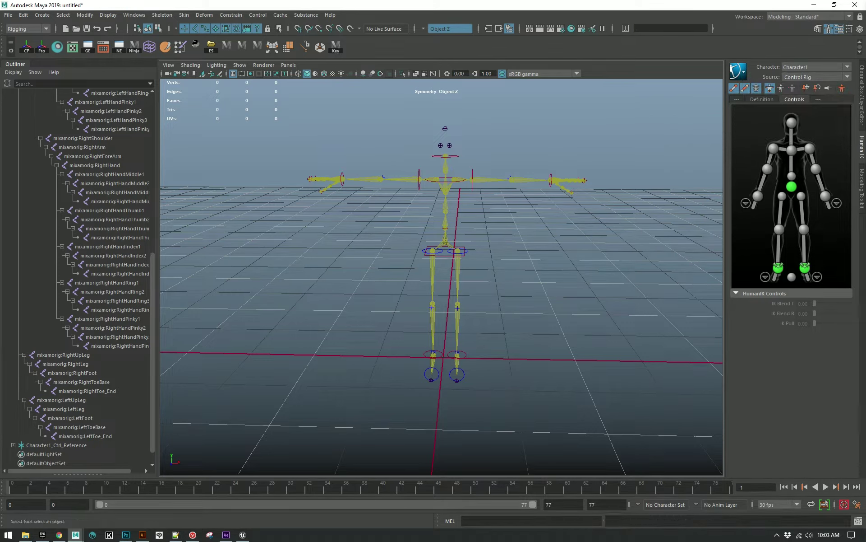
Play back the timeline to check whether the control rig carries the animation.
{"action": "key", "text": "alt+v"}
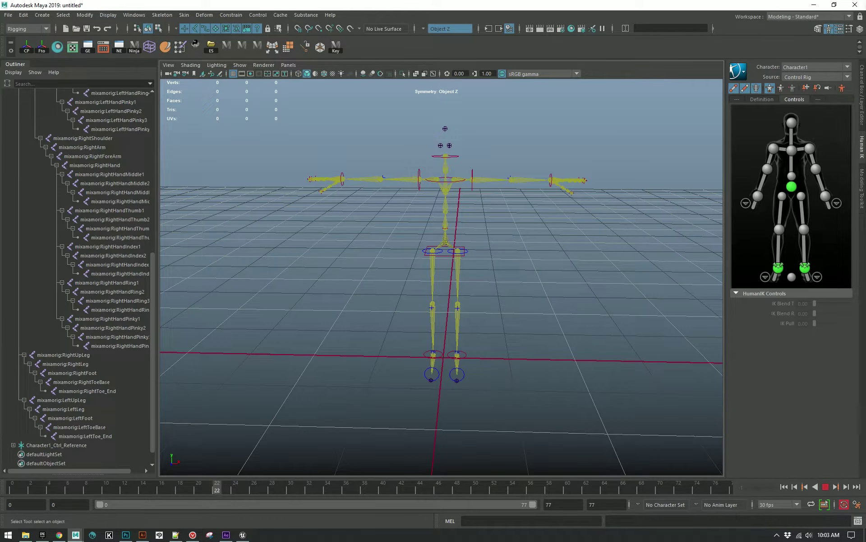
{"action": "key", "text": "alt+v"}
{"action": "left_click_drag", "start_coordinate": [479, 244], "coordinate": [442, 280], "text": "alt"}
{"action": "right_click_drag", "start_coordinate": [442, 280], "coordinate": [479, 280], "text": "alt"}
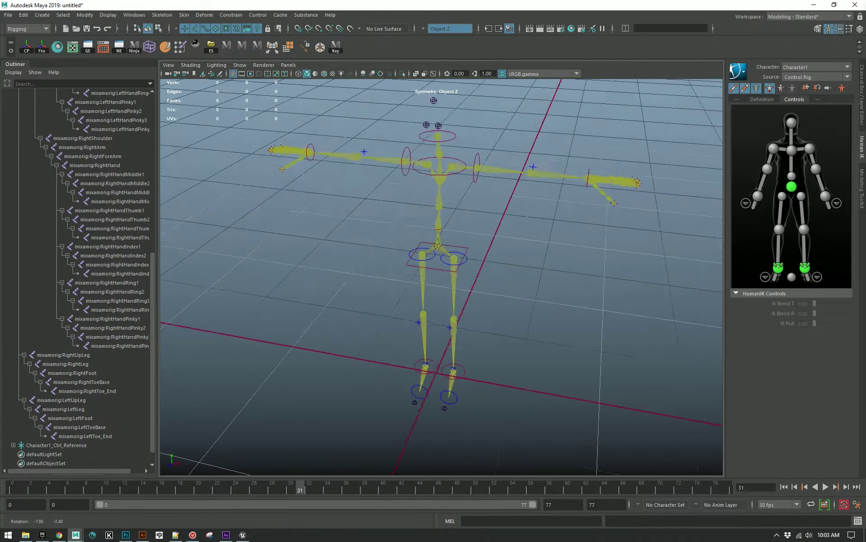
{"action": "left_click_drag", "start_coordinate": [478, 280], "coordinate": [483, 294], "text": "alt"}
Set the character's source to None and bake the skeleton's animation to the control rig.
{"action": "left_click", "coordinate": [817, 77]}
{"action": "left_click", "coordinate": [790, 86]}
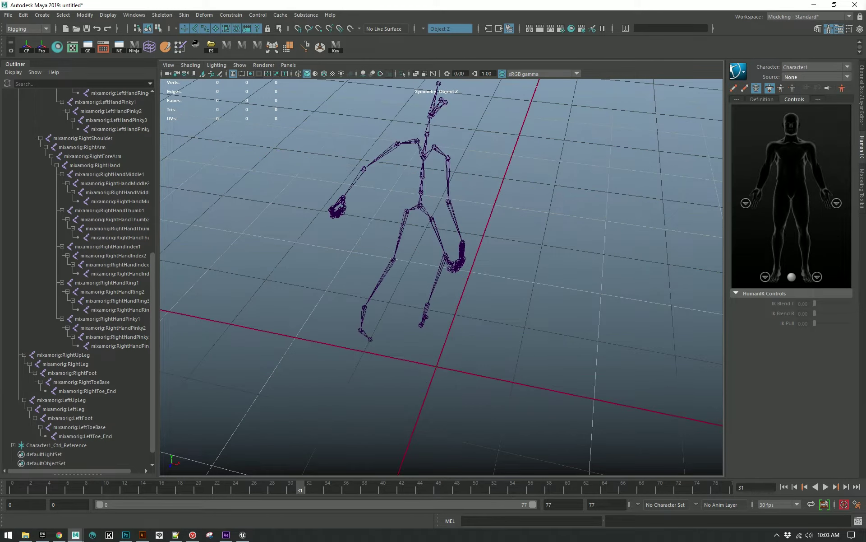
{"action": "left_click", "coordinate": [738, 71]}
{"action": "mouse_move", "coordinate": [767, 121]}
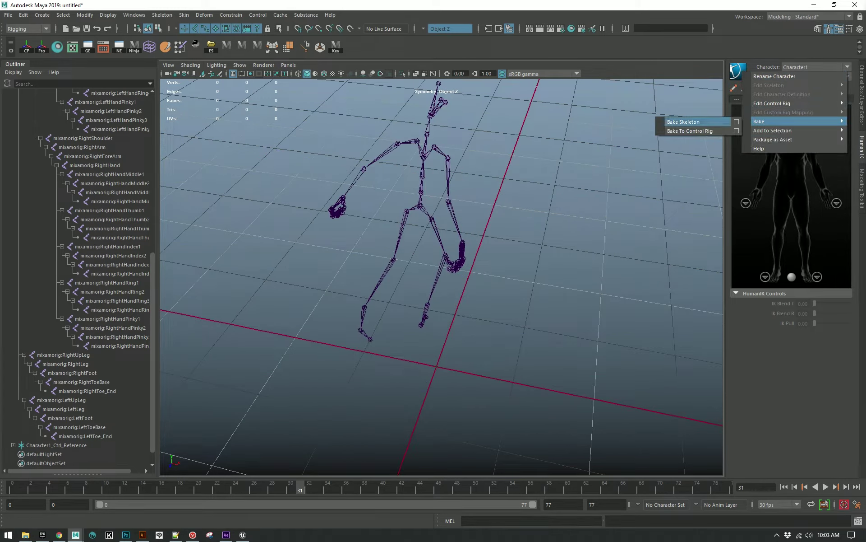
{"action": "left_click", "coordinate": [690, 130]}
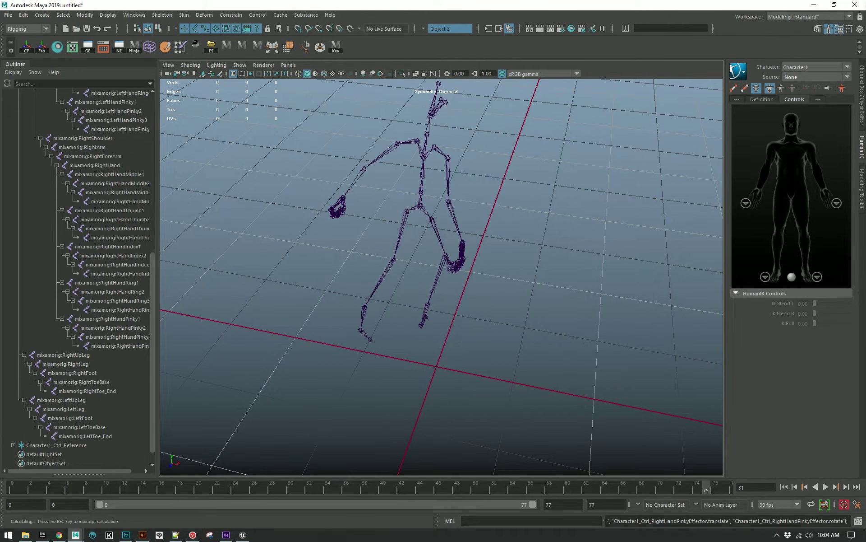
Play and scrub through the baked animation back to frame 0 to check the control rig's motion.
{"action": "left_click_drag", "start_coordinate": [406, 271], "coordinate": [444, 216], "text": "alt"}
{"action": "middle_click_drag", "start_coordinate": [444, 217], "coordinate": [468, 259], "text": "alt"}
{"action": "right_click_drag", "start_coordinate": [468, 259], "coordinate": [492, 259], "text": "alt"}
{"action": "left_click_drag", "start_coordinate": [492, 259], "coordinate": [495, 266], "text": "alt"}
{"action": "scroll", "coordinate": [441, 277], "scroll_direction": "down", "scroll_amount": 2}
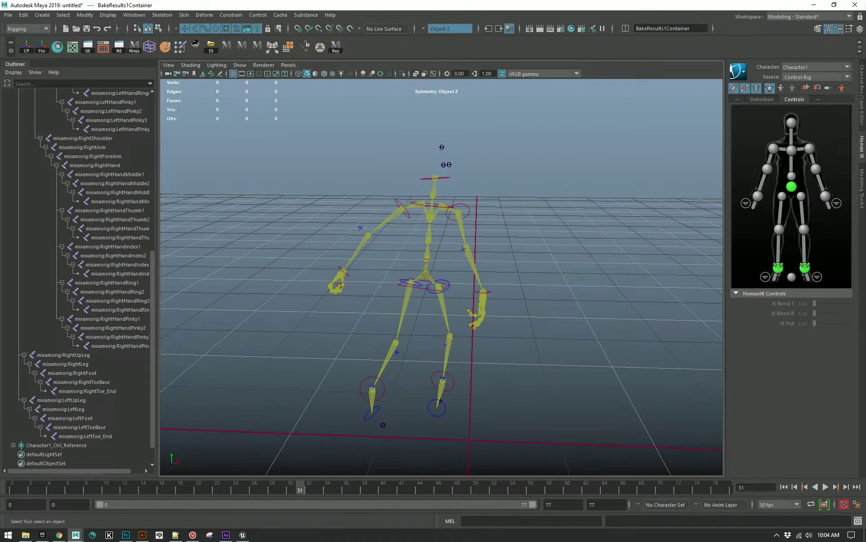
{"action": "key", "text": "alt+v"}
{"action": "left_click_drag", "start_coordinate": [725, 489], "coordinate": [12, 488]}
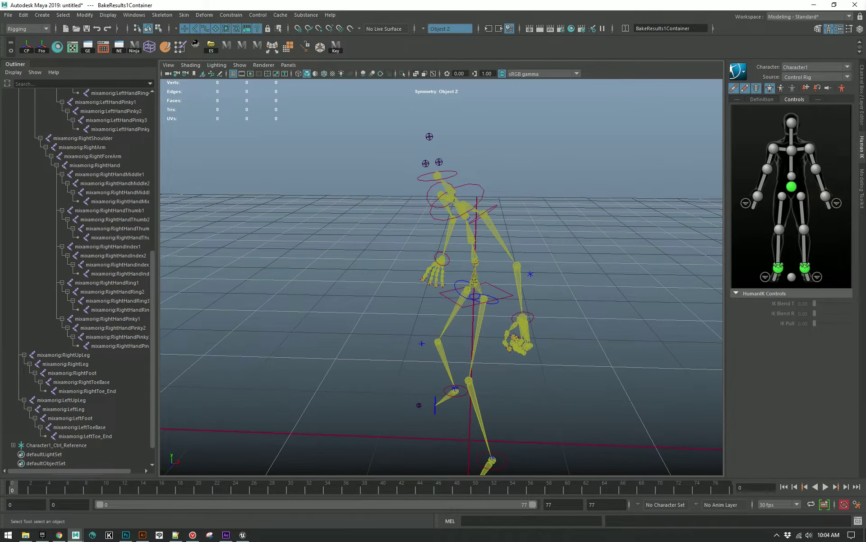
{"action": "middle_click_drag", "start_coordinate": [451, 298], "coordinate": [448, 272], "text": "alt"}
Start a new empty scene without saving the current one.
{"action": "left_click", "coordinate": [8, 15]}
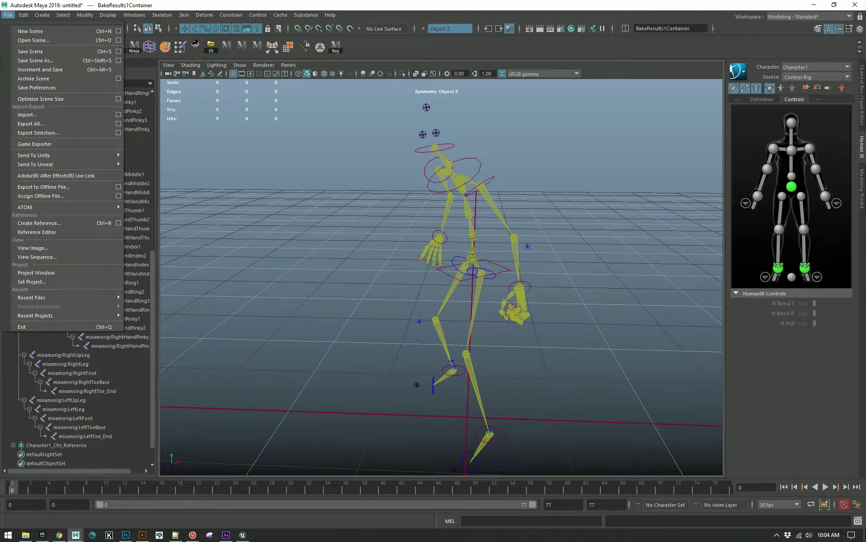
{"action": "left_click", "coordinate": [27, 30]}
{"action": "left_click", "coordinate": [433, 270]}
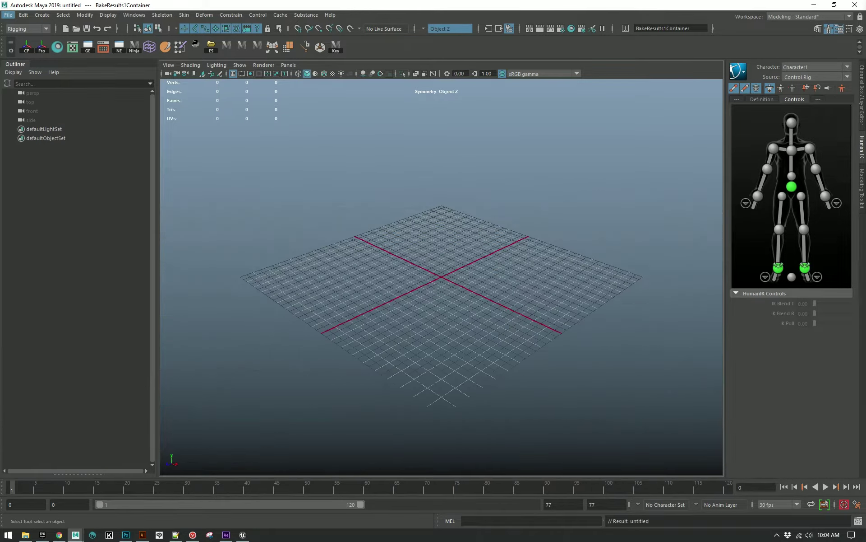
Import an animated skeleton file from a folder inside the bookmarked Medium directory.
{"action": "left_click", "coordinate": [8, 15]}
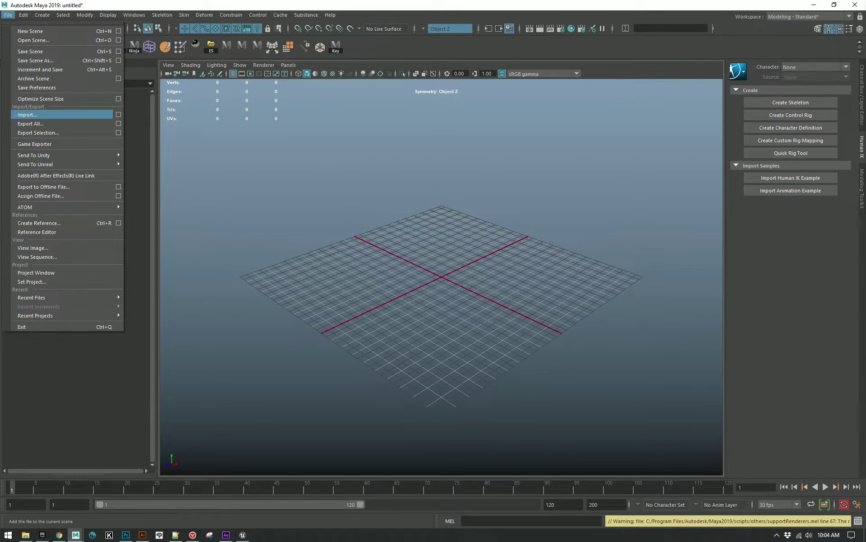
{"action": "left_click", "coordinate": [27, 115]}
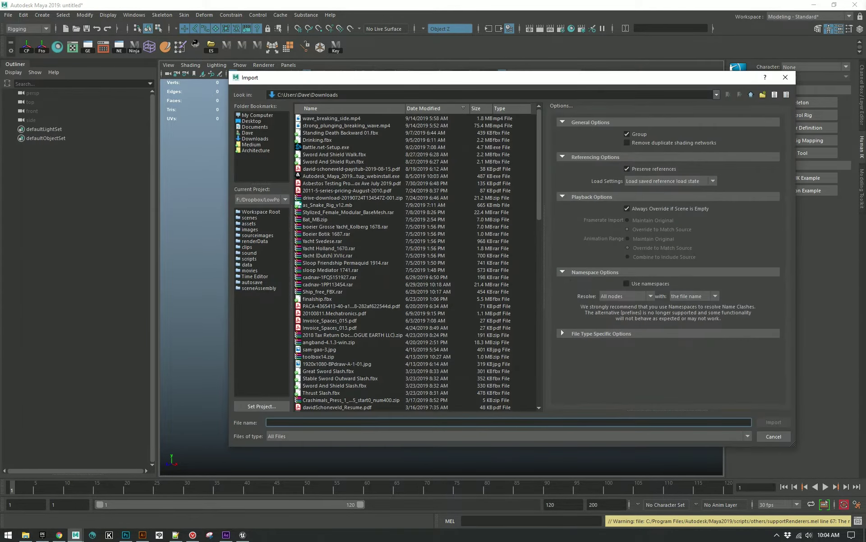
{"action": "left_click", "coordinate": [251, 144]}
{"action": "double_click", "coordinate": [321, 349]}
{"action": "double_click", "coordinate": [334, 227]}
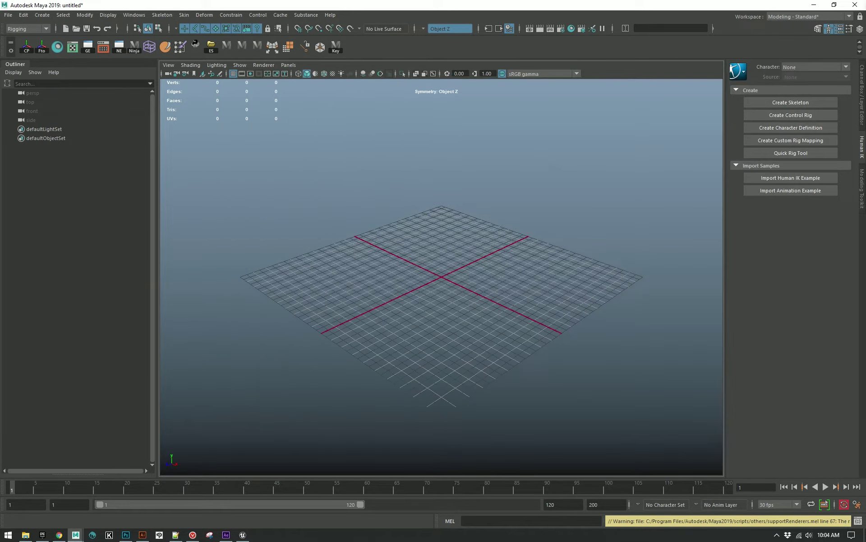
Play back the imported skeleton's animation and examine its joints up close.
{"action": "right_click_drag", "start_coordinate": [334, 227], "coordinate": [433, 243], "text": "alt"}
{"action": "left_click_drag", "start_coordinate": [433, 271], "coordinate": [411, 273], "text": "alt"}
{"action": "mouse_move", "coordinate": [411, 273]}
{"action": "right_mouse_down", "text": "alt"}
{"action": "mouse_move", "coordinate": [456, 276]}
{"action": "mouse_move", "coordinate": [424, 273]}
{"action": "right_mouse_up", "text": "alt"}
{"action": "left_click_drag", "start_coordinate": [18, 487], "coordinate": [37, 487]}
{"action": "key", "text": "alt+v"}
{"action": "key", "text": "Escape"}
{"action": "middle_click_drag", "start_coordinate": [424, 273], "coordinate": [433, 308], "text": "alt"}
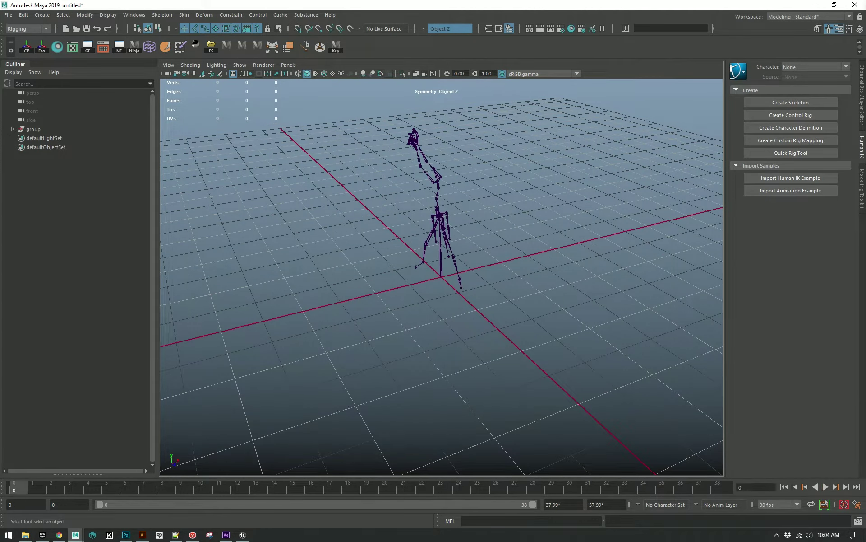
{"action": "left_click_drag", "start_coordinate": [434, 307], "coordinate": [440, 295], "text": "alt"}
{"action": "right_click_drag", "start_coordinate": [439, 296], "coordinate": [483, 298], "text": "alt"}
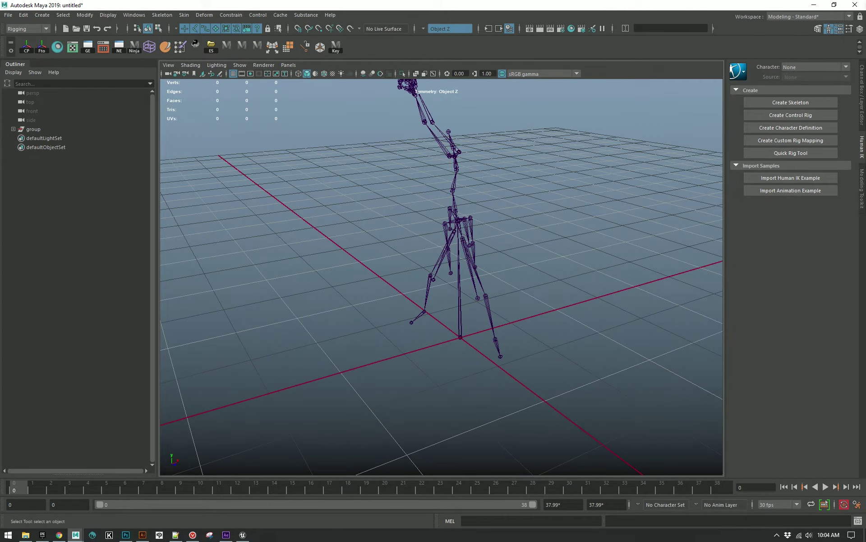
Select every joint from Medium_Reference to Medium_BackSkirtEnd and set their Rotate X, Y and Z to 0.
{"action": "left_click", "coordinate": [13, 129], "text": "shift"}
{"action": "left_click", "coordinate": [41, 138]}
{"action": "scroll", "coordinate": [41, 138], "scroll_direction": "down", "scroll_amount": 10}
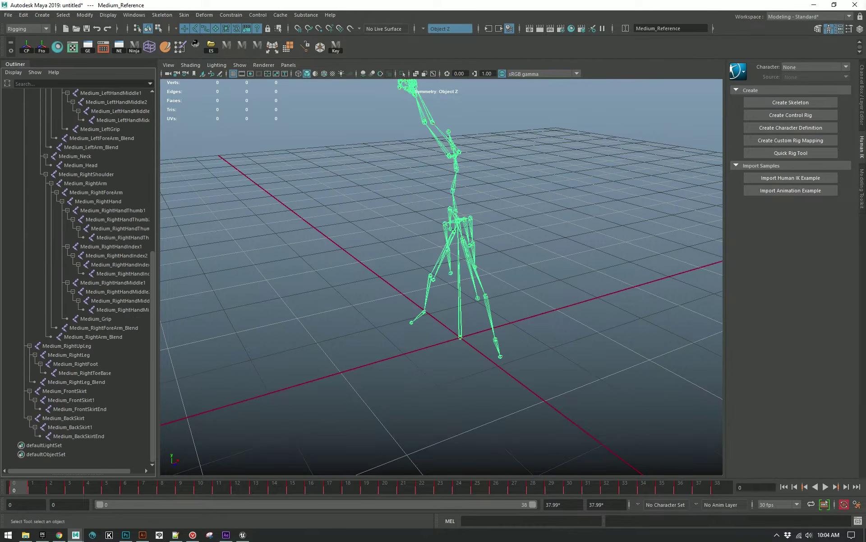
{"action": "left_click", "coordinate": [77, 436], "text": "shift"}
{"action": "left_click", "coordinate": [862, 103]}
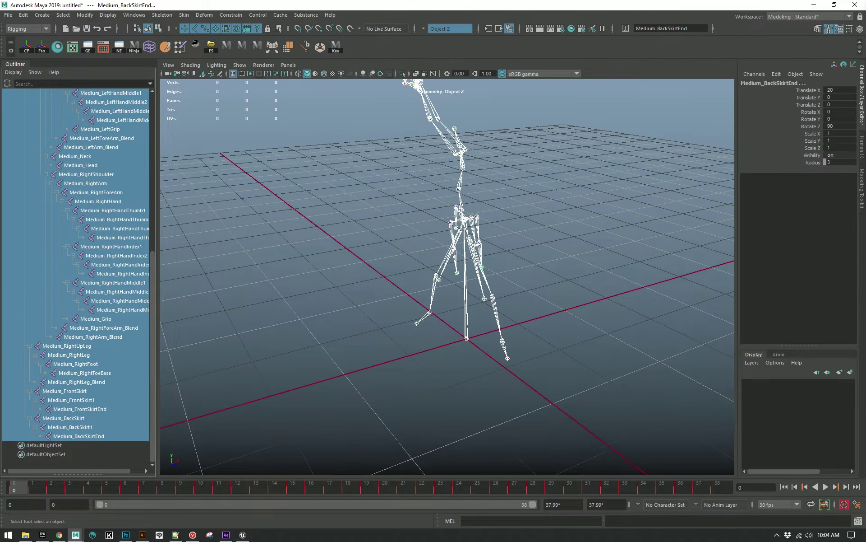
{"action": "left_click_drag", "start_coordinate": [839, 127], "coordinate": [838, 112]}
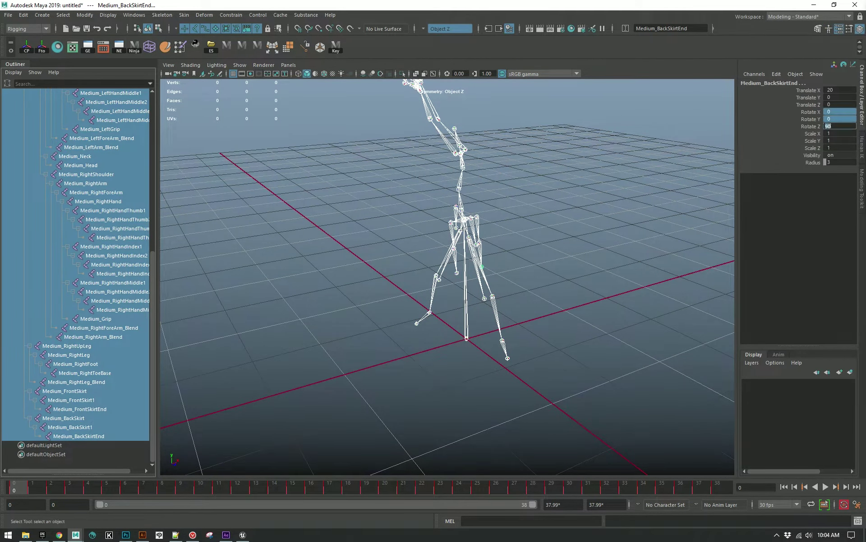
{"action": "key", "text": "Return"}
Set Rotate Z of the Medium_RightUpLeg joint to 180.
{"action": "left_click_drag", "start_coordinate": [470, 253], "coordinate": [505, 261], "text": "alt"}
{"action": "left_click", "coordinate": [506, 253]}
{"action": "left_click", "coordinate": [416, 316]}
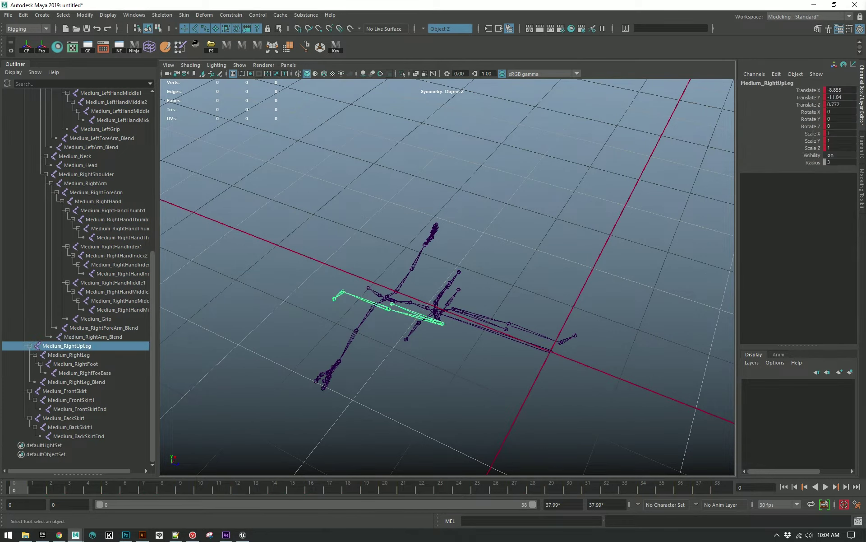
{"action": "left_click_drag", "start_coordinate": [419, 312], "coordinate": [404, 359], "text": "alt"}
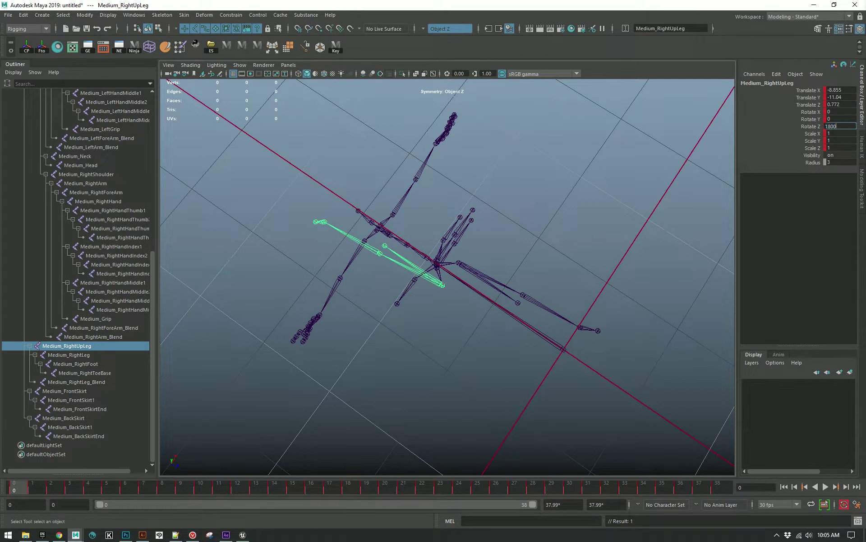
{"action": "type", "text": "180"}
{"action": "key", "text": "Return"}
{"action": "left_click_drag", "start_coordinate": [433, 334], "coordinate": [395, 327], "text": "alt"}
{"action": "middle_click_drag", "start_coordinate": [395, 328], "coordinate": [389, 390], "text": "alt"}
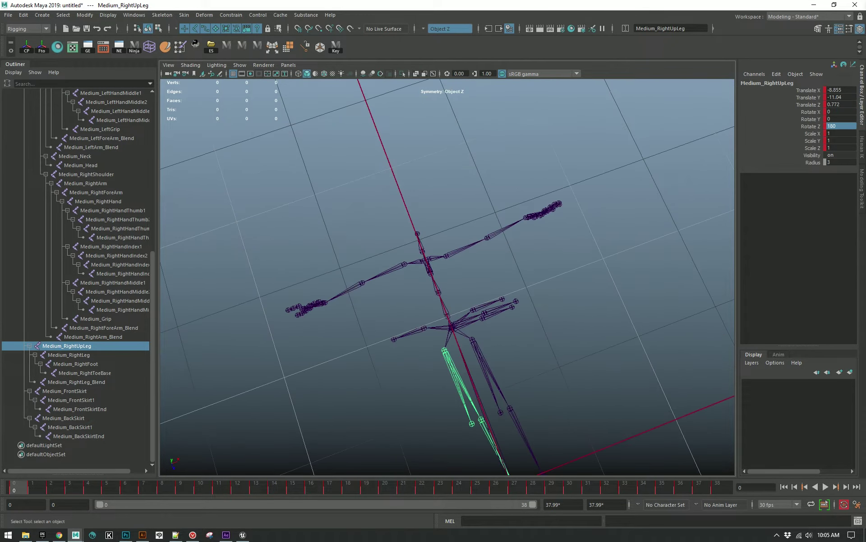
Inspect the left arm joint and the overall pose of the reset skeleton.
{"action": "left_click", "coordinate": [463, 248]}
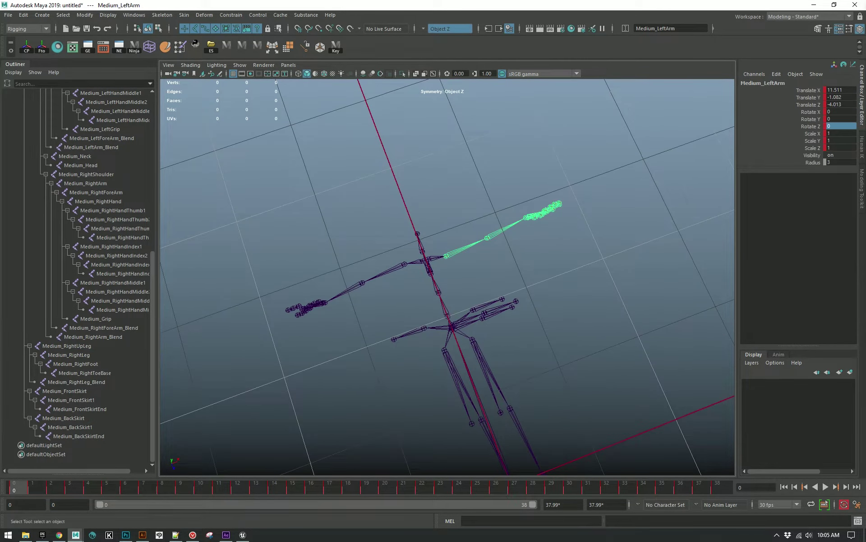
{"action": "left_click_drag", "start_coordinate": [474, 257], "coordinate": [494, 307], "text": "alt"}
{"action": "left_click", "coordinate": [497, 307]}
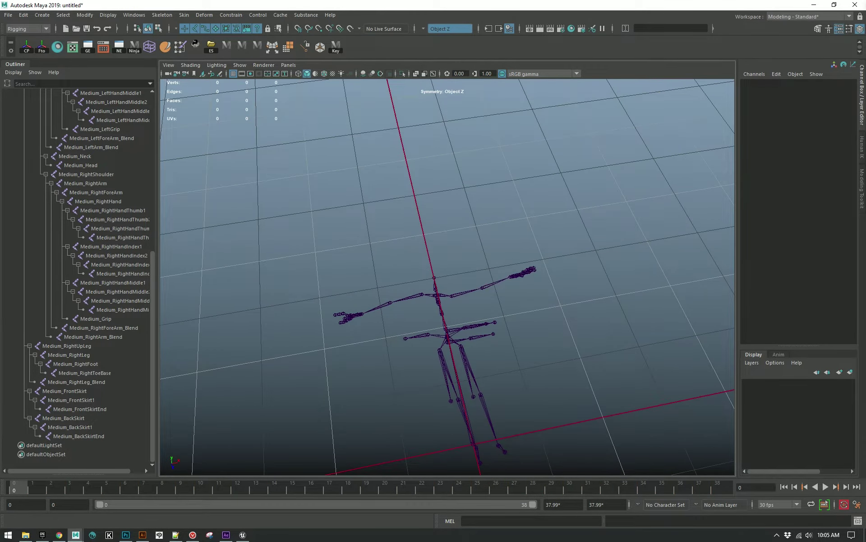
Switch to Unreal Engine and export the Kwang_GDC skeletal mesh as an FBX file into the Animation > Paragon > Kwang folder.
{"action": "left_click", "coordinate": [242, 534]}
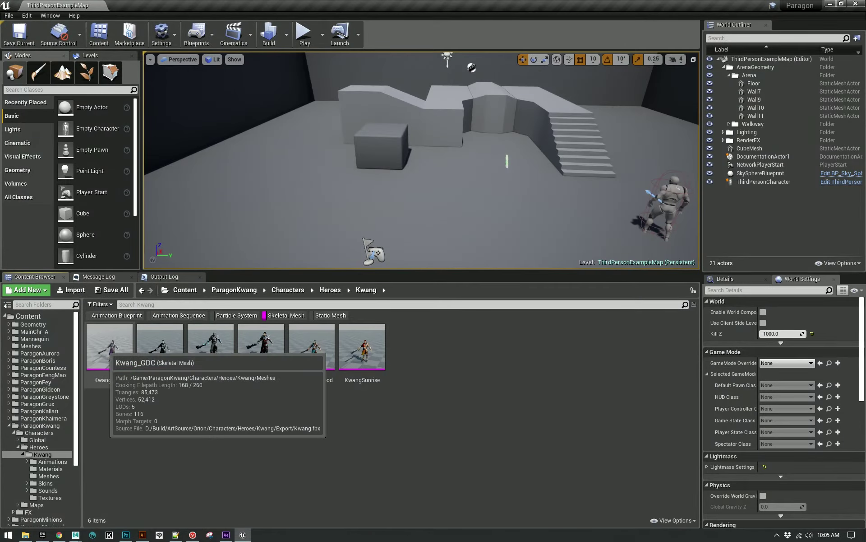
{"action": "right_click", "coordinate": [106, 350]}
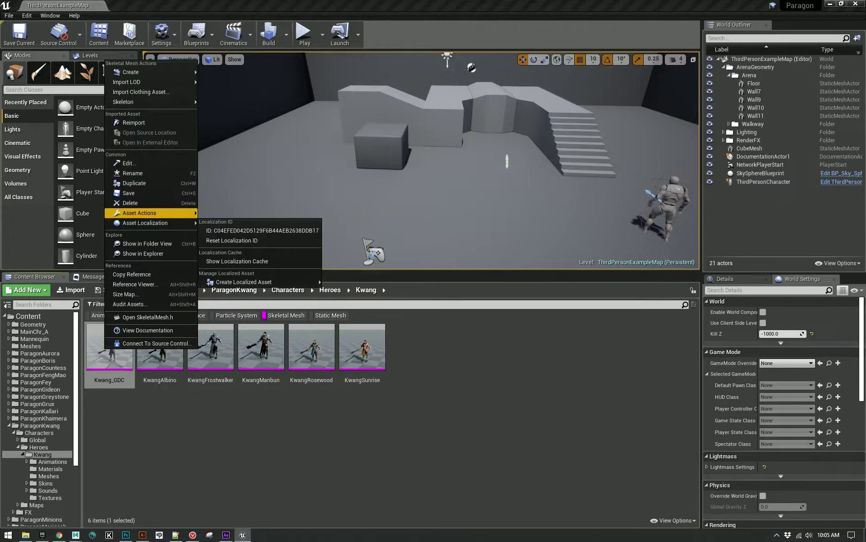
{"action": "mouse_move", "coordinate": [140, 212]}
{"action": "left_click", "coordinate": [216, 254]}
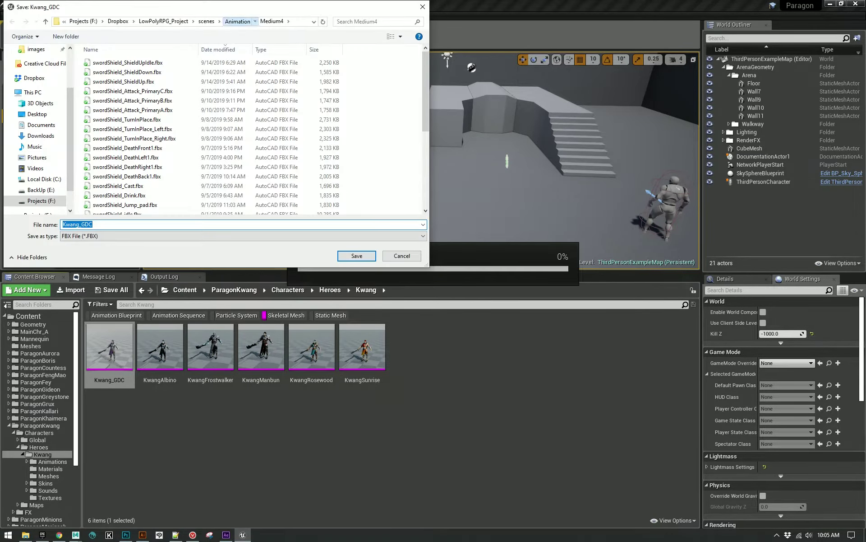
{"action": "left_click", "coordinate": [237, 21]}
{"action": "left_click", "coordinate": [234, 21]}
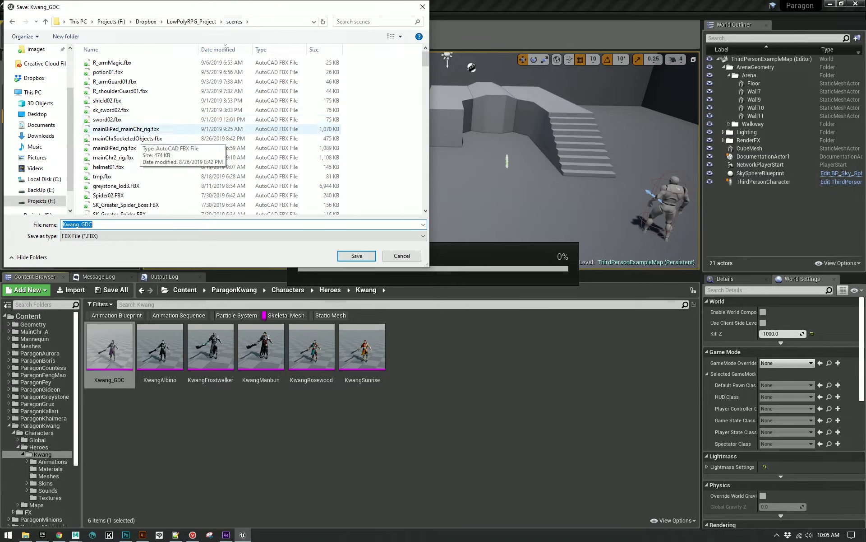
{"action": "left_click", "coordinate": [356, 256]}
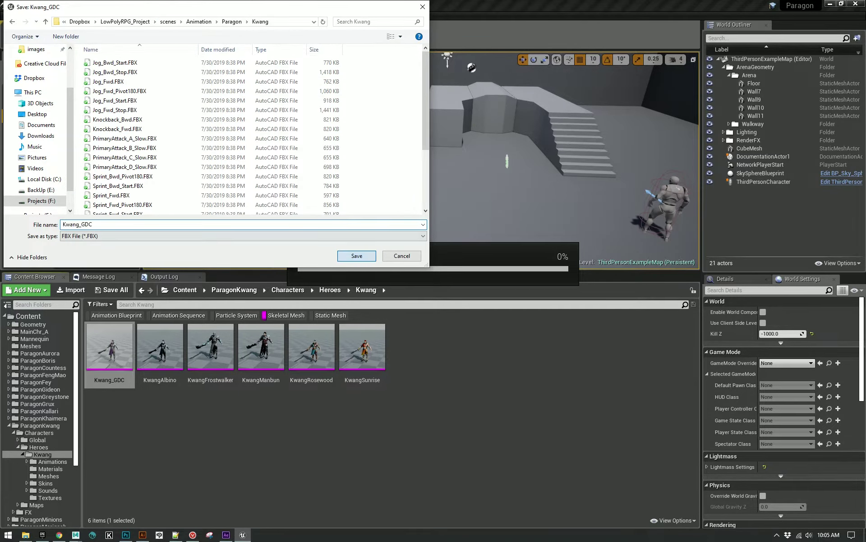
{"action": "left_click", "coordinate": [499, 363]}
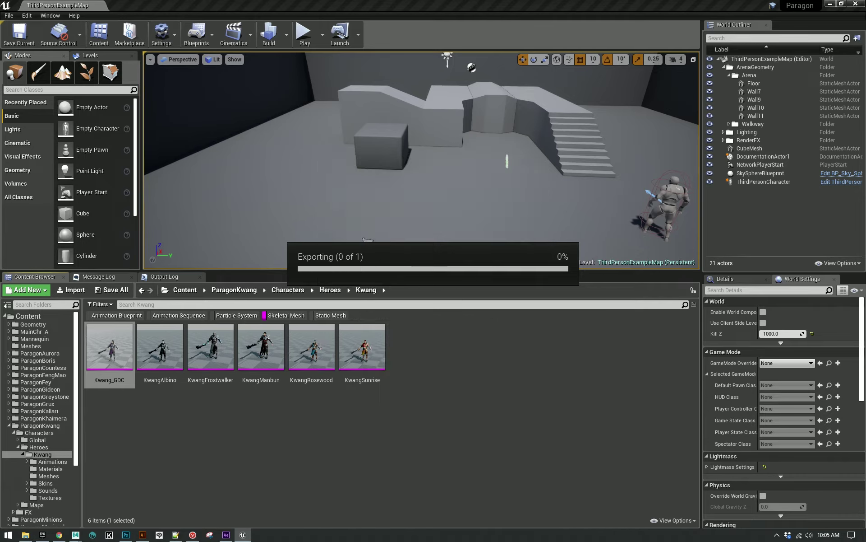
Return to Maya, start a new scene without saving the old one, and import Kwang_GDC.FBX.
{"action": "left_click", "coordinate": [831, 3]}
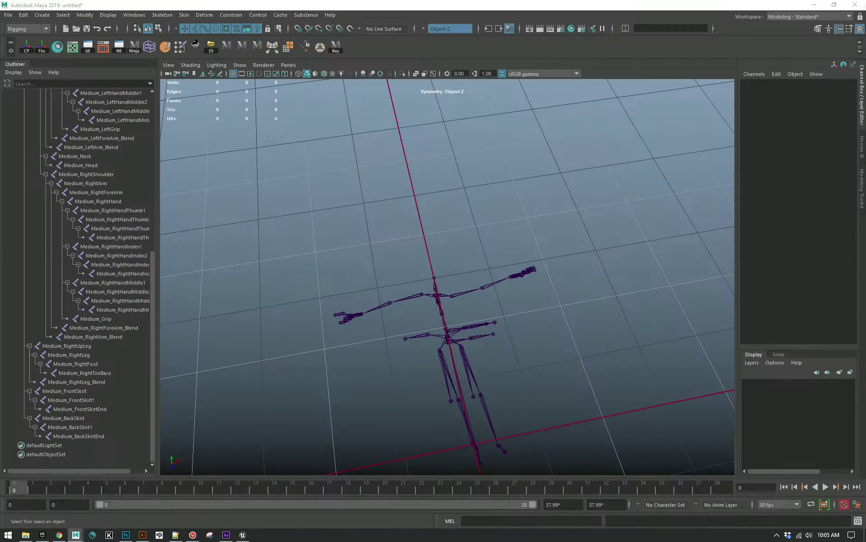
{"action": "left_click", "coordinate": [8, 15]}
{"action": "left_click", "coordinate": [22, 31]}
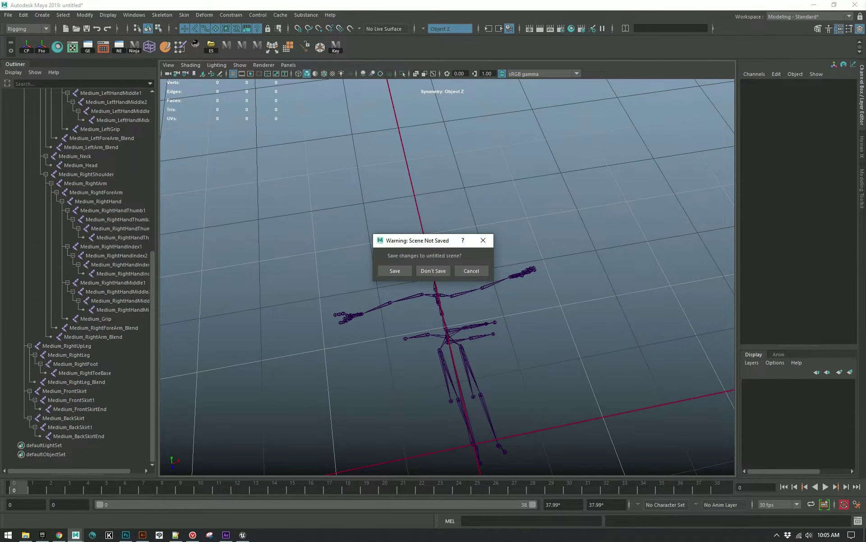
{"action": "left_click", "coordinate": [433, 271]}
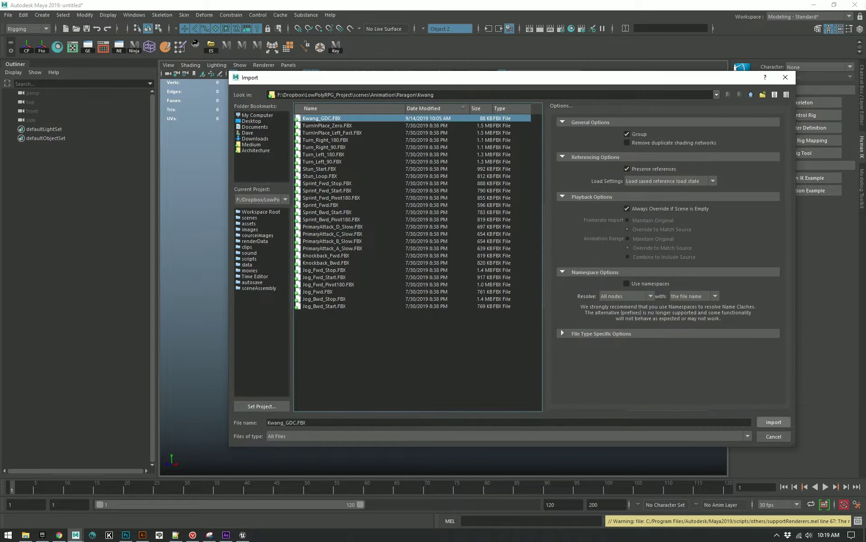
{"action": "key", "text": "Return"}
Examine the pose and arm joints of the imported Kwang skeleton from several angles.
{"action": "right_click_drag", "start_coordinate": [406, 280], "coordinate": [519, 280], "text": "alt"}
{"action": "left_click_drag", "start_coordinate": [442, 280], "coordinate": [483, 267], "text": "alt"}
{"action": "right_click_drag", "start_coordinate": [452, 270], "coordinate": [523, 270], "text": "alt"}
{"action": "middle_click_drag", "start_coordinate": [452, 226], "coordinate": [461, 370], "text": "alt"}
{"action": "right_click_drag", "start_coordinate": [497, 271], "coordinate": [424, 270], "text": "alt"}
{"action": "middle_click_drag", "start_coordinate": [452, 253], "coordinate": [439, 287], "text": "alt"}
{"action": "left_click_drag", "start_coordinate": [451, 275], "coordinate": [435, 279], "text": "alt"}
{"action": "right_click_drag", "start_coordinate": [436, 279], "coordinate": [474, 279], "text": "alt"}
{"action": "middle_click_drag", "start_coordinate": [445, 261], "coordinate": [442, 284], "text": "alt"}
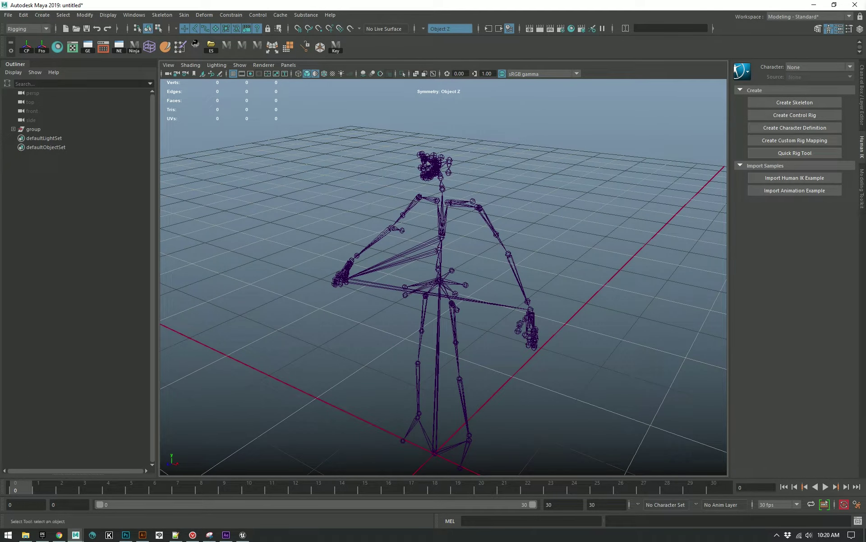
Create a locator and hide the extra joint overlapping the skeleton's left upper arm joint.
{"action": "left_click", "coordinate": [41, 15]}
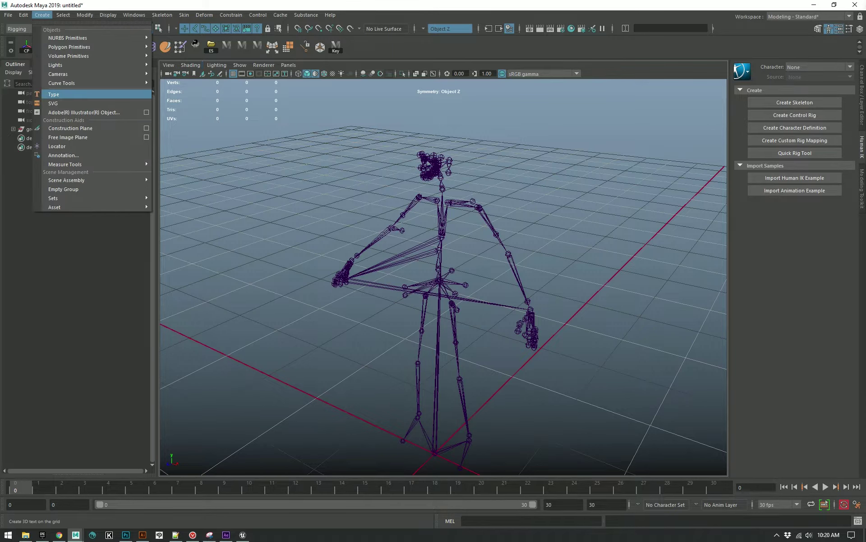
{"action": "left_click", "coordinate": [57, 146]}
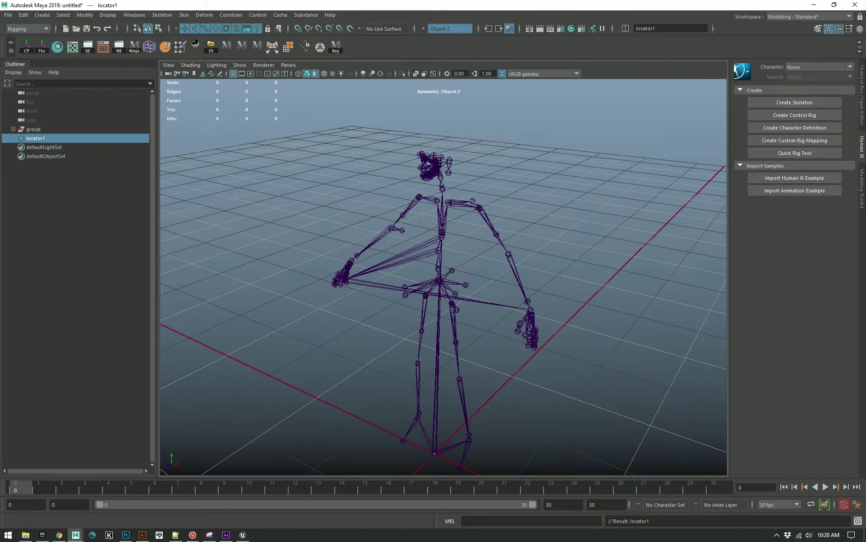
{"action": "key", "text": "f"}
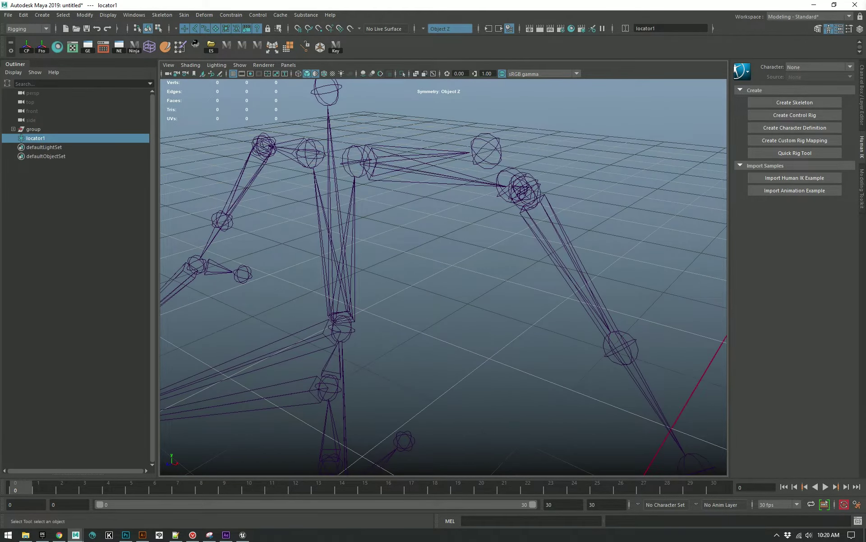
{"action": "left_click", "coordinate": [516, 188]}
{"action": "key", "text": "ctrl+h"}
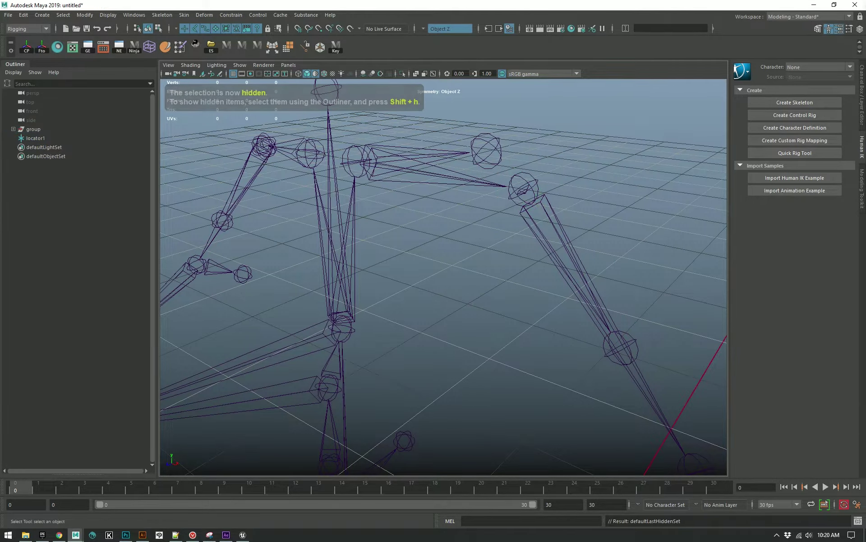
Snap the locator to the left upper arm joint, and move it straight outward along X to about 92 cm.
{"action": "left_click", "coordinate": [36, 138]}
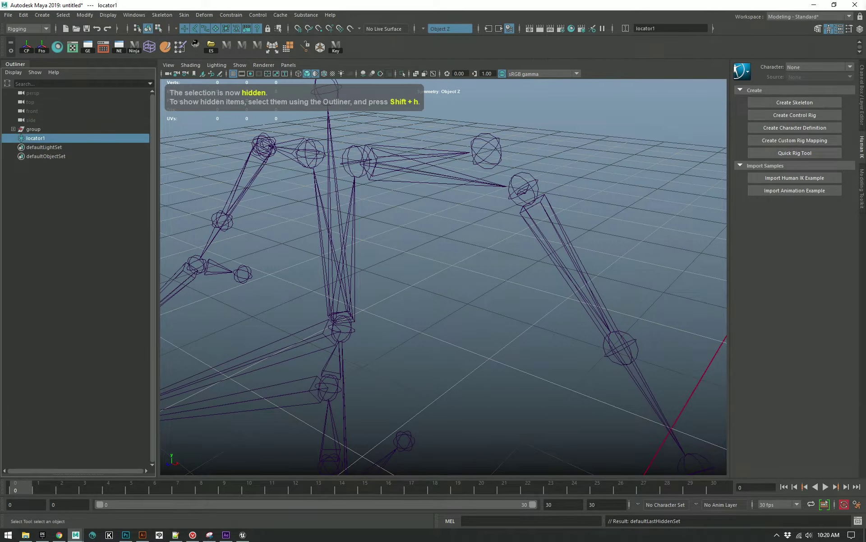
{"action": "key", "text": "v"}
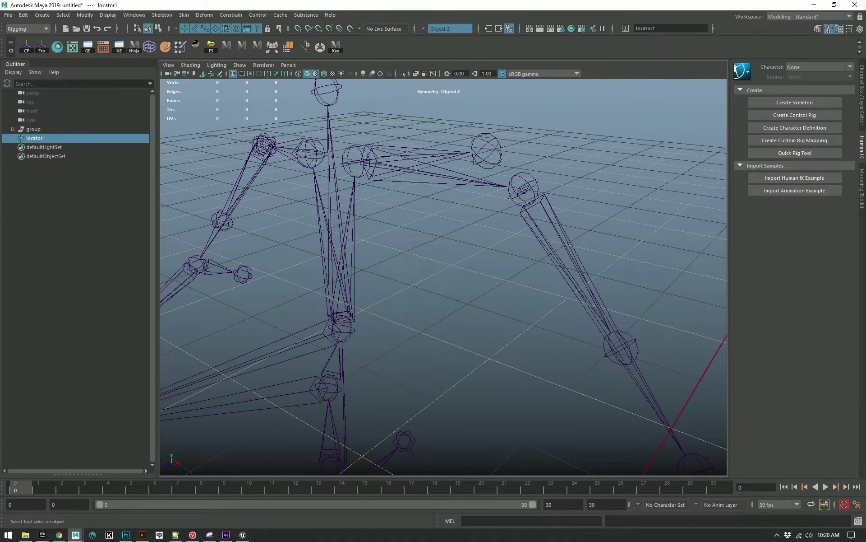
{"action": "key", "text": "w"}
{"action": "middle_click_drag", "start_coordinate": [523, 190], "coordinate": [523, 190]}
{"action": "right_click_drag", "start_coordinate": [469, 271], "coordinate": [398, 271], "text": "alt"}
{"action": "mouse_move", "coordinate": [407, 271]}
{"action": "left_mouse_down", "text": "alt"}
{"action": "mouse_move", "coordinate": [442, 264]}
{"action": "mouse_move", "coordinate": [406, 271]}
{"action": "left_mouse_up", "text": "alt"}
{"action": "scroll", "coordinate": [444, 277], "scroll_direction": "up", "scroll_amount": 3}
{"action": "left_click_drag", "start_coordinate": [539, 209], "coordinate": [804, 226]}
{"action": "scroll", "coordinate": [443, 277], "scroll_direction": "down", "scroll_amount": 5}
{"action": "left_click_drag", "start_coordinate": [677, 246], "coordinate": [710, 248]}
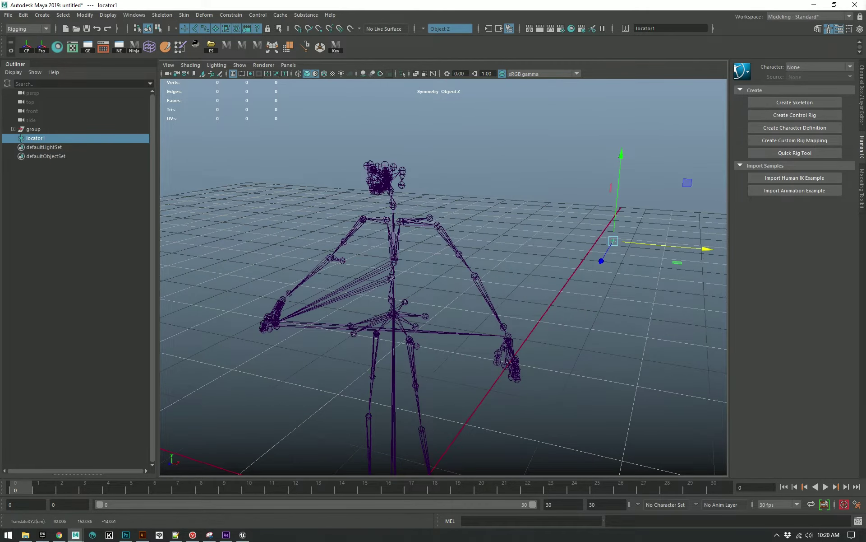
Select the locator together with the upperarm_l joint and open the Aim constraint options.
{"action": "right_click_drag", "start_coordinate": [587, 271], "coordinate": [677, 271], "text": "alt"}
{"action": "middle_click_drag", "start_coordinate": [676, 271], "coordinate": [487, 270], "text": "alt"}
{"action": "right_click_drag", "start_coordinate": [487, 271], "coordinate": [461, 270], "text": "alt"}
{"action": "left_click_drag", "start_coordinate": [496, 271], "coordinate": [519, 268], "text": "alt"}
{"action": "right_click_drag", "start_coordinate": [519, 269], "coordinate": [514, 268], "text": "alt"}
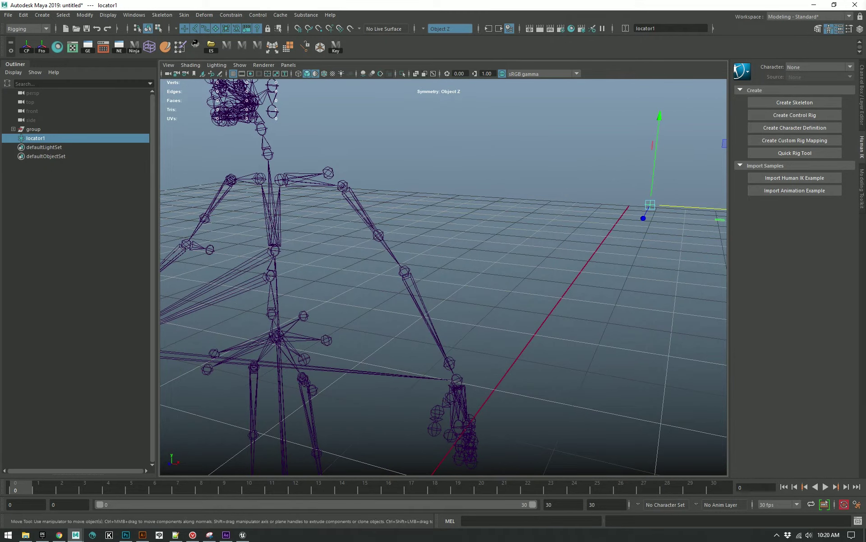
{"action": "left_click_drag", "start_coordinate": [379, 253], "coordinate": [433, 260]}
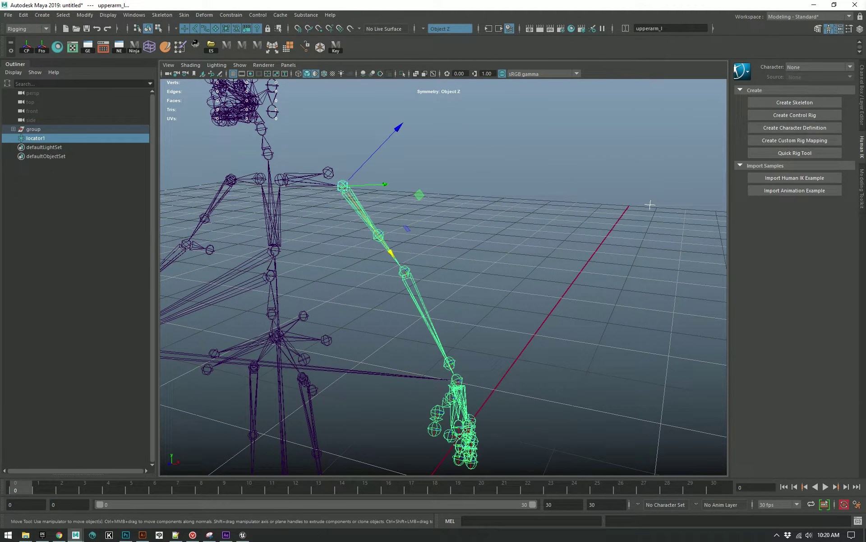
{"action": "left_click", "coordinate": [650, 205]}
{"action": "key", "text": "ctrl+z"}
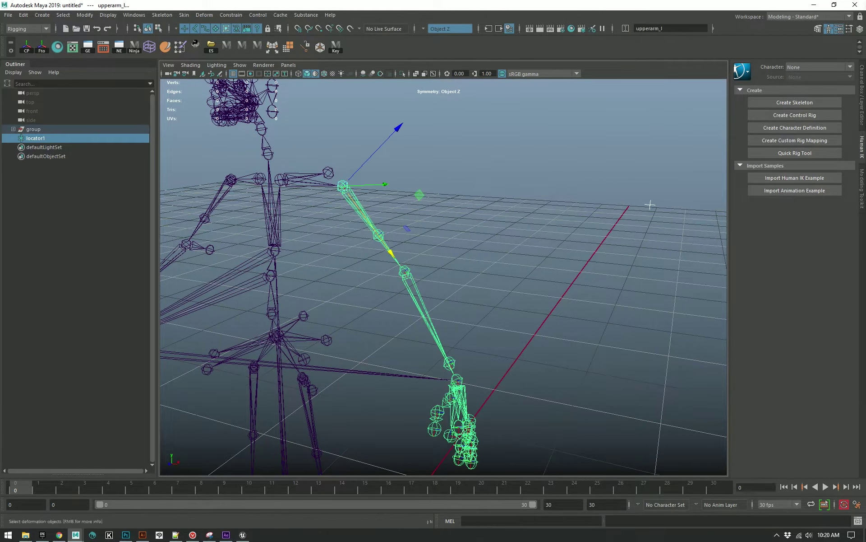
{"action": "left_click", "coordinate": [257, 15]}
{"action": "mouse_move", "coordinate": [231, 15]}
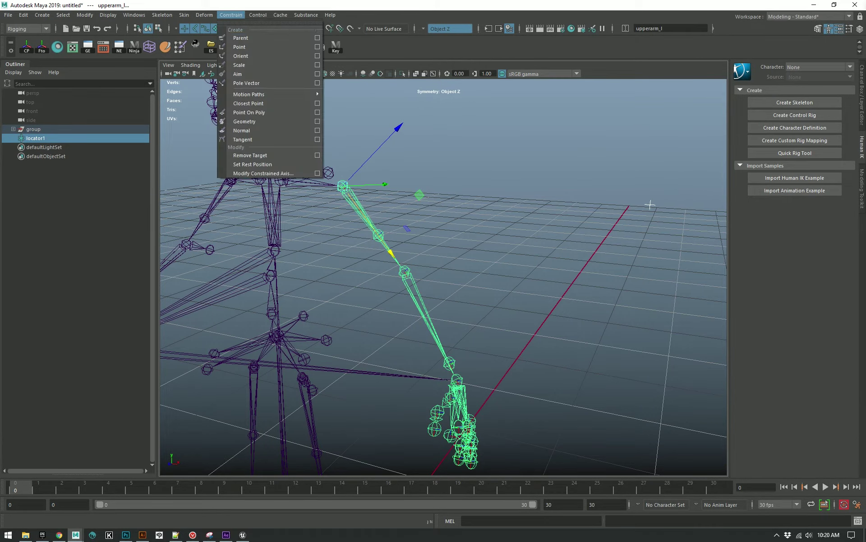
{"action": "left_click", "coordinate": [318, 73]}
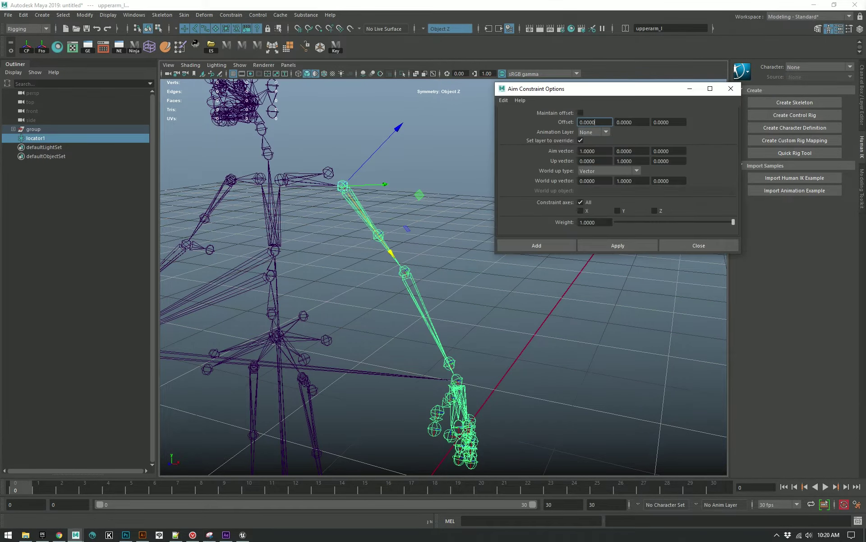
{"action": "left_click_drag", "start_coordinate": [576, 74], "coordinate": [587, 39]}
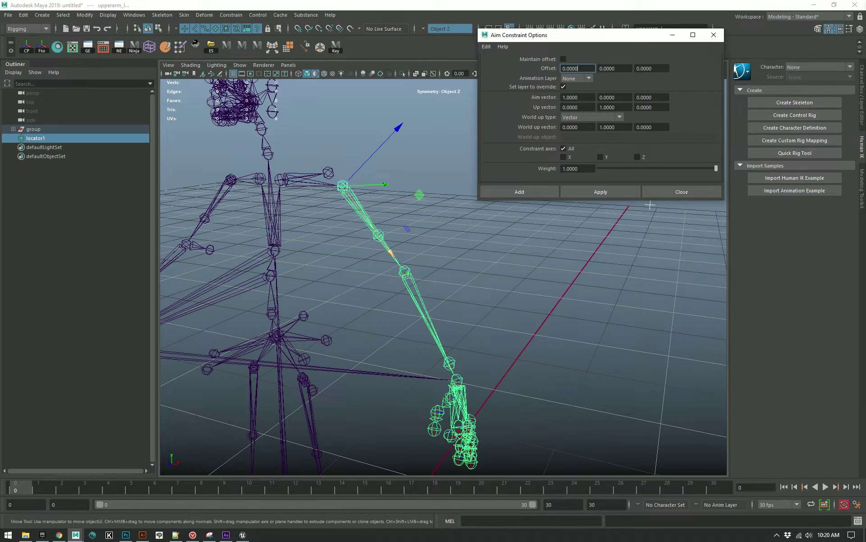
Set the aim constraint's up vector to 0, 0, 1.
{"action": "left_click", "coordinate": [576, 98]}
{"action": "key", "text": "Tab"}
{"action": "key", "text": "Tab"}
{"action": "key", "text": "Tab"}
{"action": "key", "text": "Tab"}
{"action": "type", "text": "0"}
{"action": "key", "text": "Tab"}
{"action": "type", "text": "1"}
{"action": "key", "text": "Tab"}
Apply the aim constraint so the upperarm_l joint points at the locator.
{"action": "left_click_drag", "start_coordinate": [650, 205], "coordinate": [643, 207], "text": "alt"}
{"action": "right_click_drag", "start_coordinate": [644, 207], "coordinate": [543, 240], "text": "alt"}
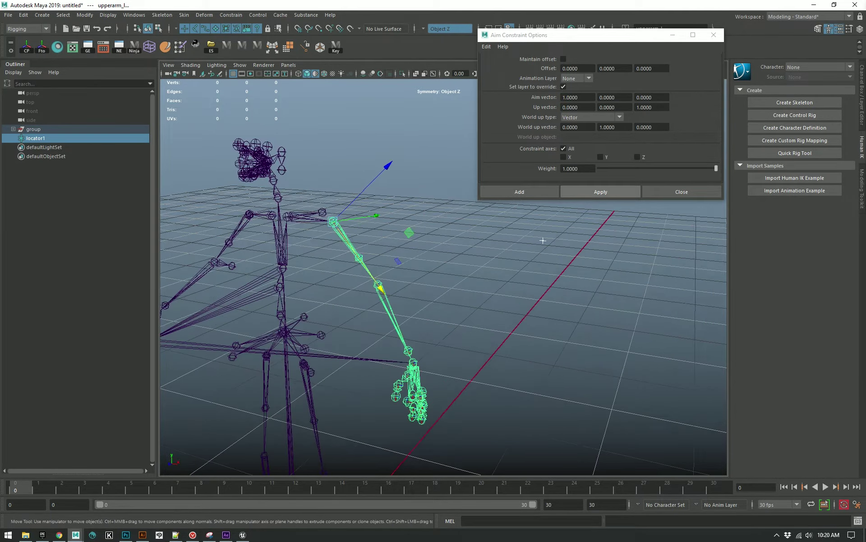
{"action": "left_click", "coordinate": [599, 193]}
{"action": "left_click_drag", "start_coordinate": [542, 241], "coordinate": [575, 271], "text": "alt"}
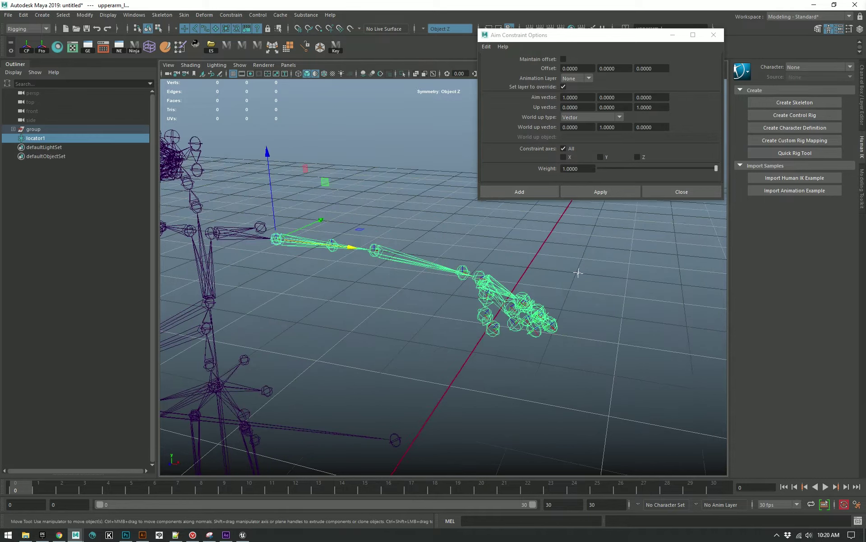
Aim-constrain the lowerarm_l joint to the locator with the same settings.
{"action": "left_click", "coordinate": [578, 272]}
{"action": "left_click", "coordinate": [425, 262], "text": "shift"}
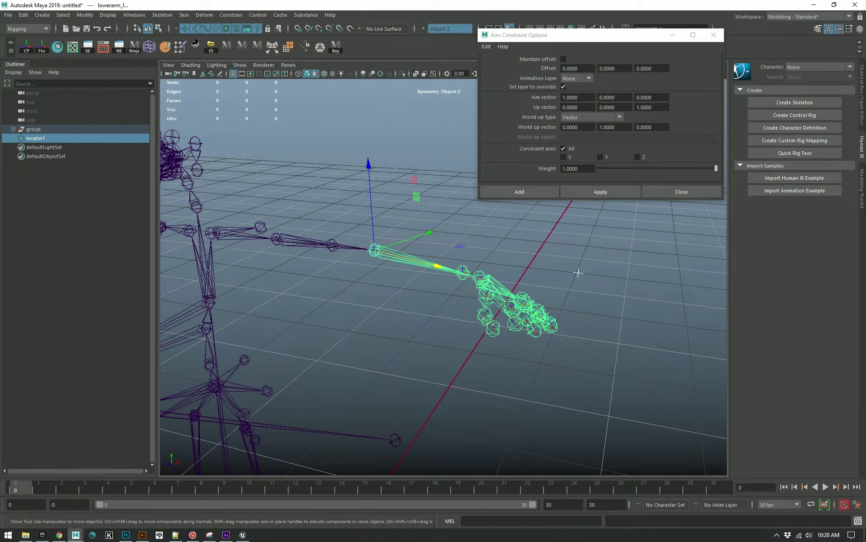
{"action": "left_click", "coordinate": [600, 193]}
Aim-constrain the hand_l joint to the locator with the same settings and check the hand's orientation up close.
{"action": "left_click", "coordinate": [578, 273]}
{"action": "left_click", "coordinate": [505, 266], "text": "shift"}
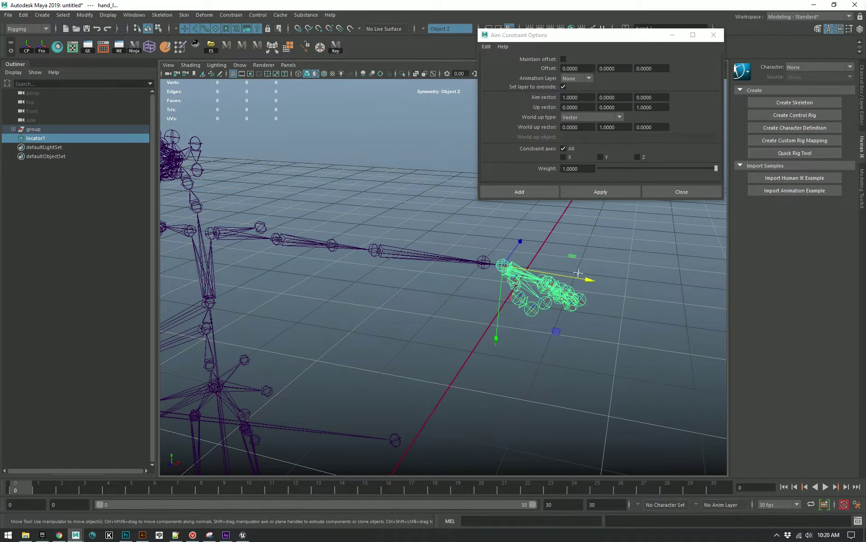
{"action": "left_click", "coordinate": [600, 193]}
{"action": "left_click_drag", "start_coordinate": [560, 247], "coordinate": [527, 229], "text": "alt"}
{"action": "right_click_drag", "start_coordinate": [527, 229], "coordinate": [570, 231], "text": "alt"}
{"action": "middle_click_drag", "start_coordinate": [569, 231], "coordinate": [576, 247], "text": "alt"}
{"action": "left_click_drag", "start_coordinate": [406, 343], "coordinate": [419, 379], "text": "alt"}
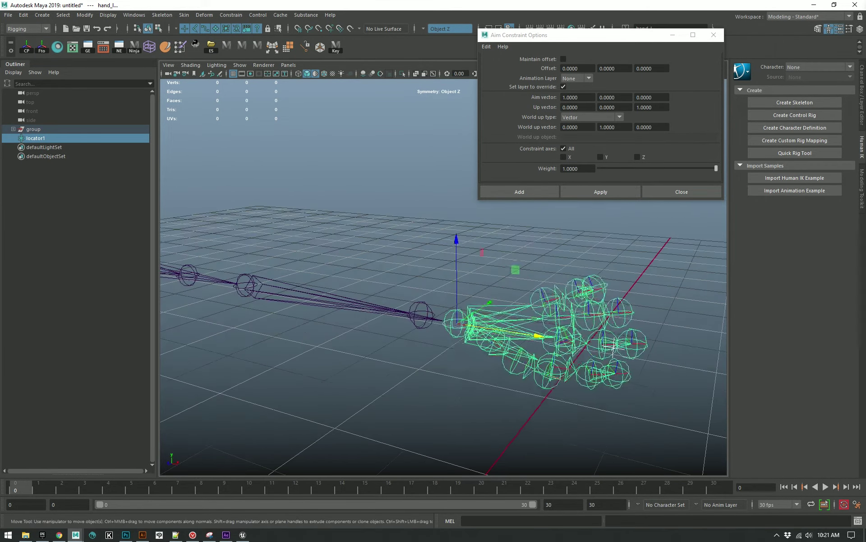